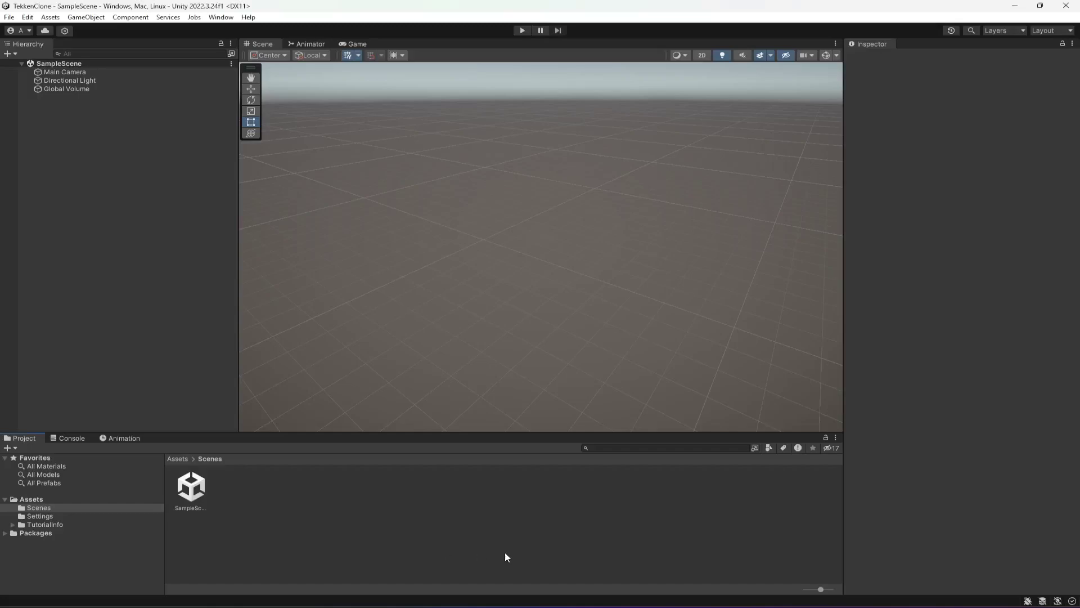
Drag the Maps folder from the desktop toward Unity's Project window.
left_click(1015, 6)
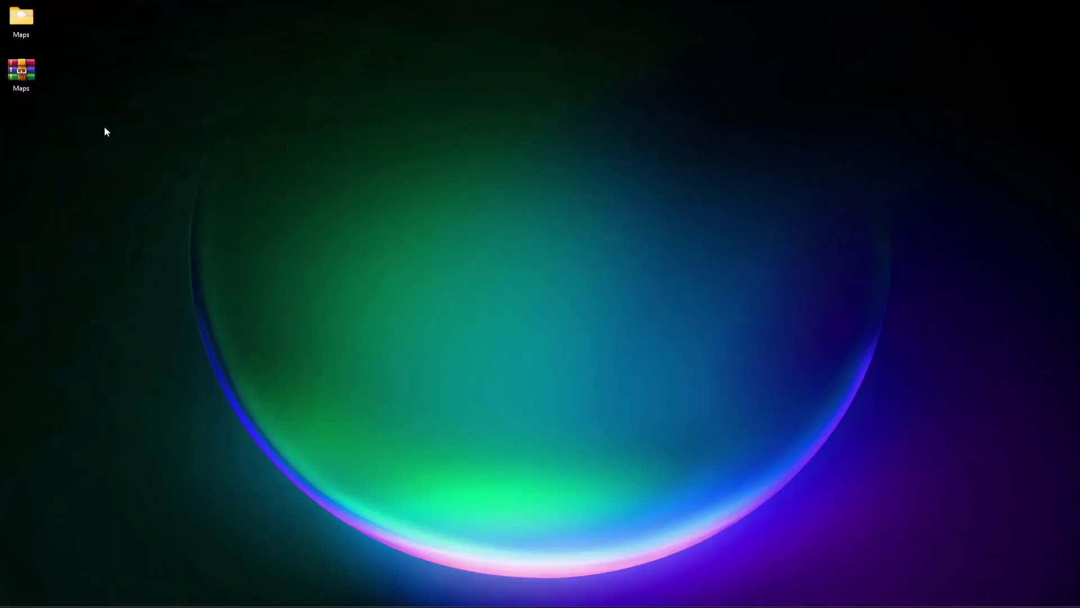
left_click_drag(100, 66, 9, 115)
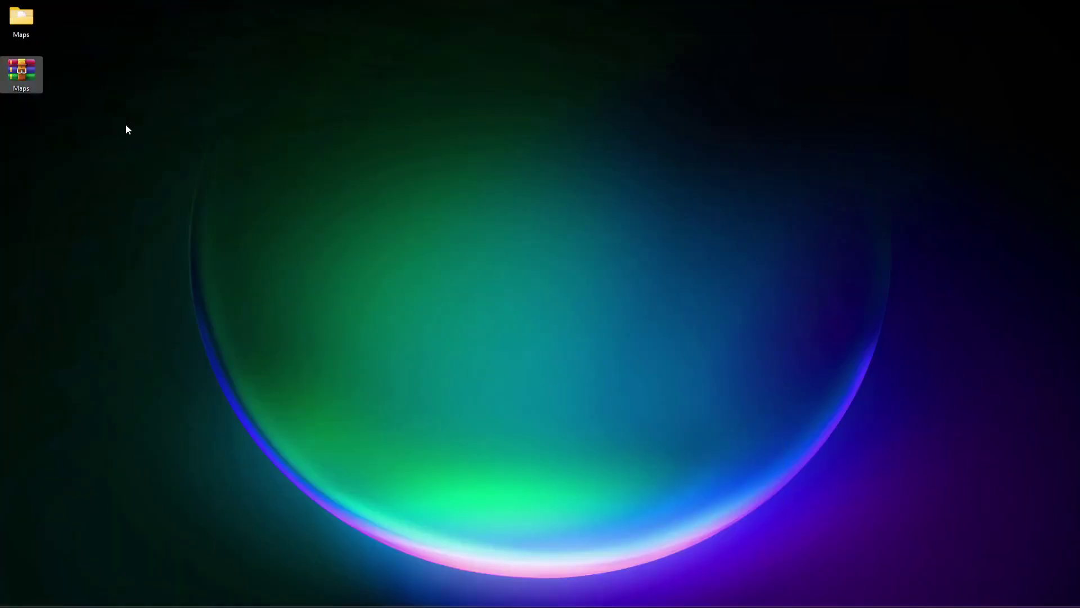
right_click(27, 84)
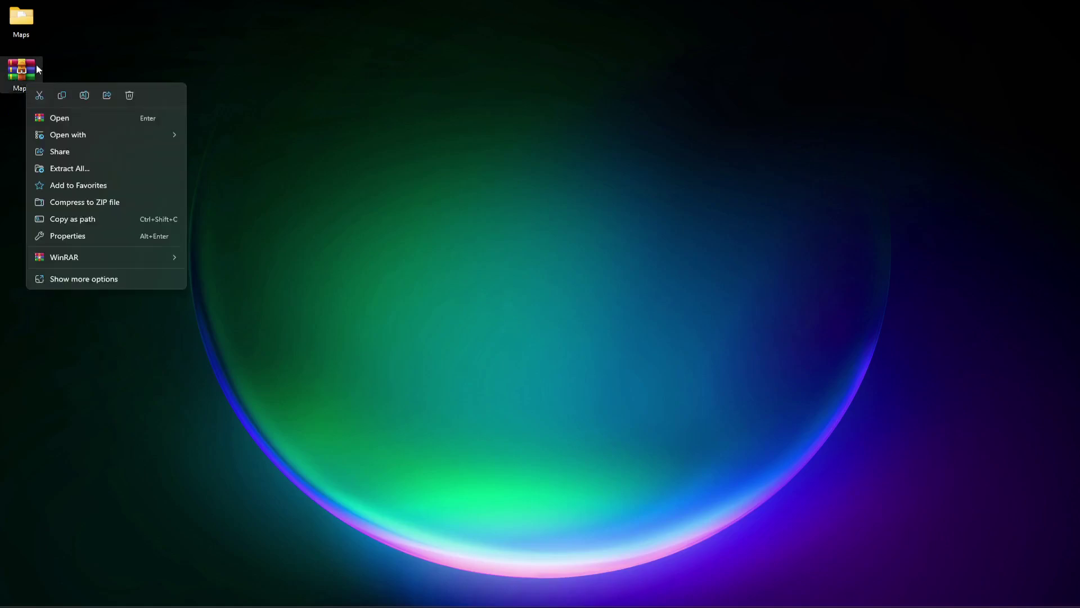
key("Escape")
left_click(24, 33)
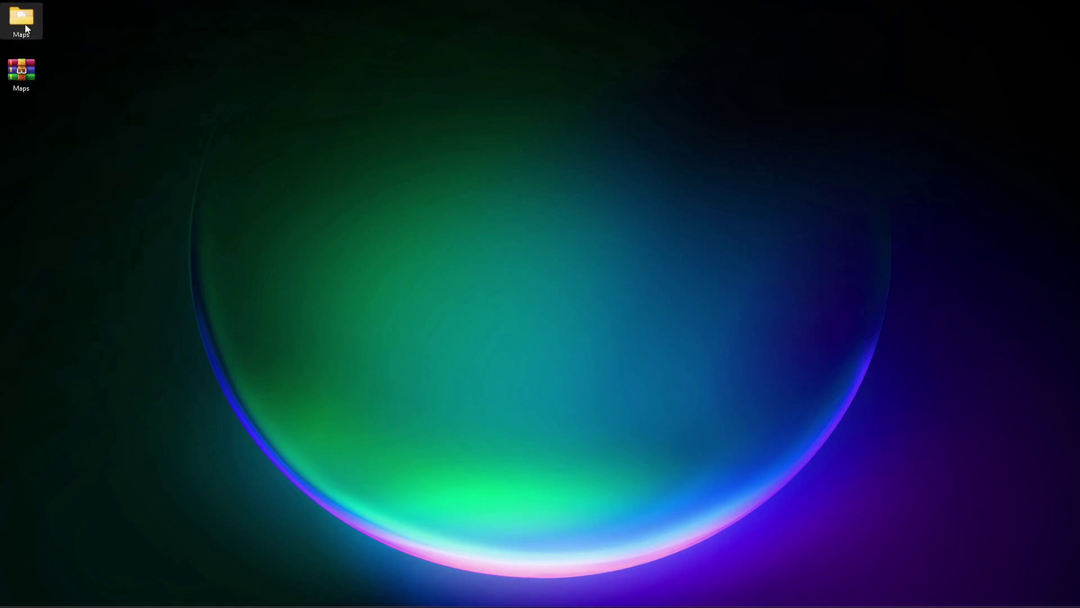
left_click_drag(27, 27, 37, 501)
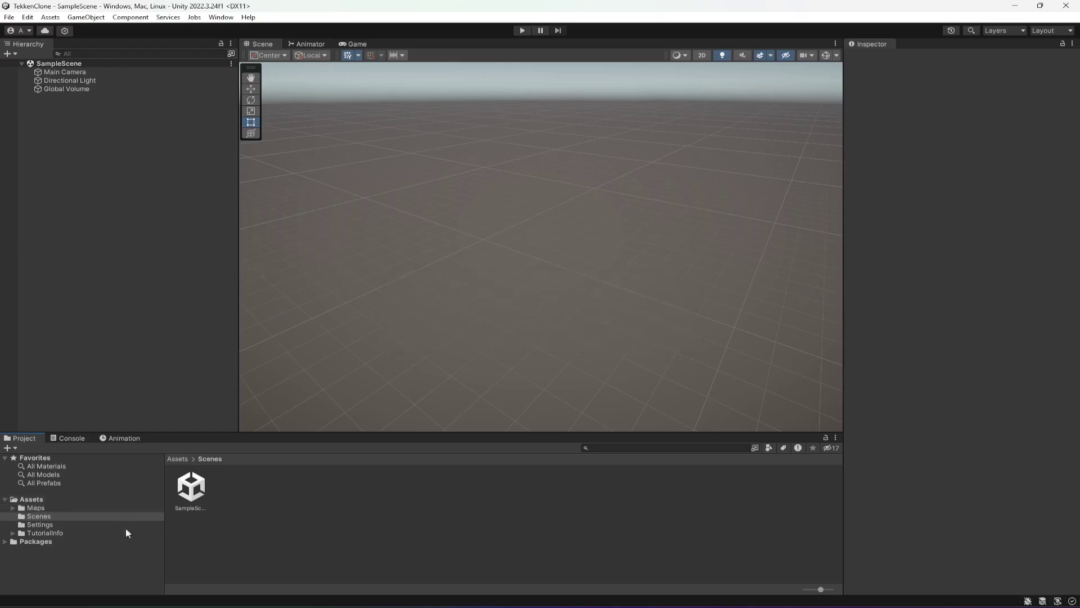
Open Assets > Maps to show its two subfolders, including tekken.
left_click(23, 506)
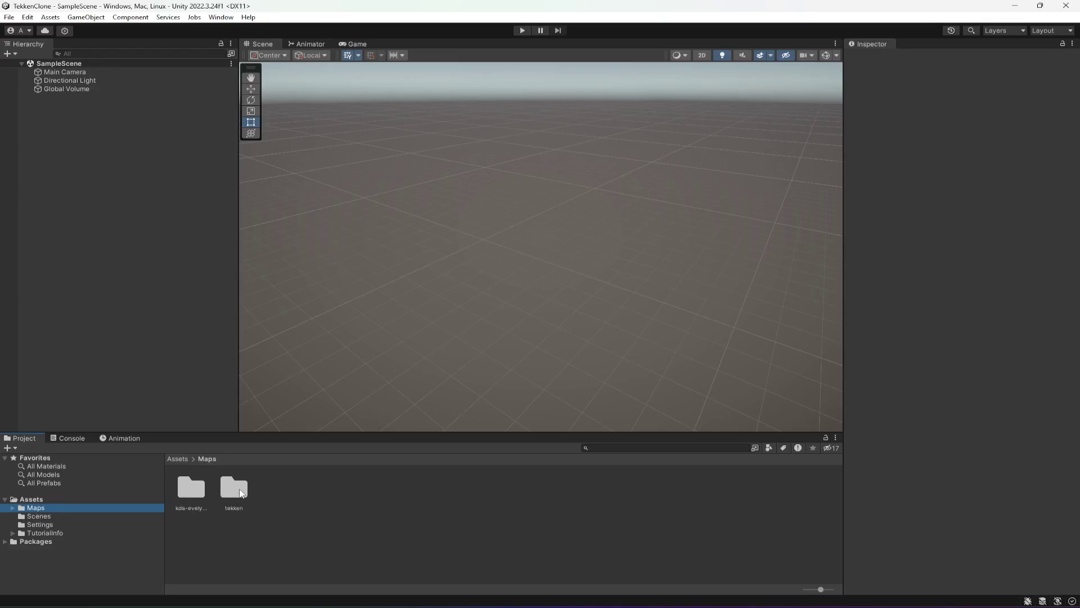
Inspect the Tekken 7 stages model's import settings in tekken > map 1.
double_click(196, 493)
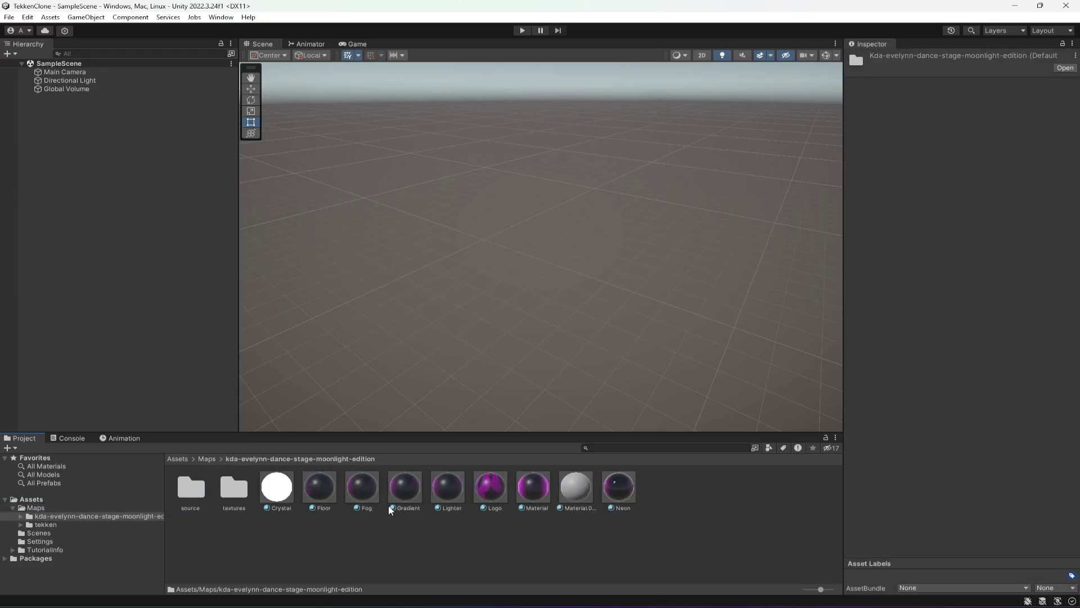
left_click(45, 524)
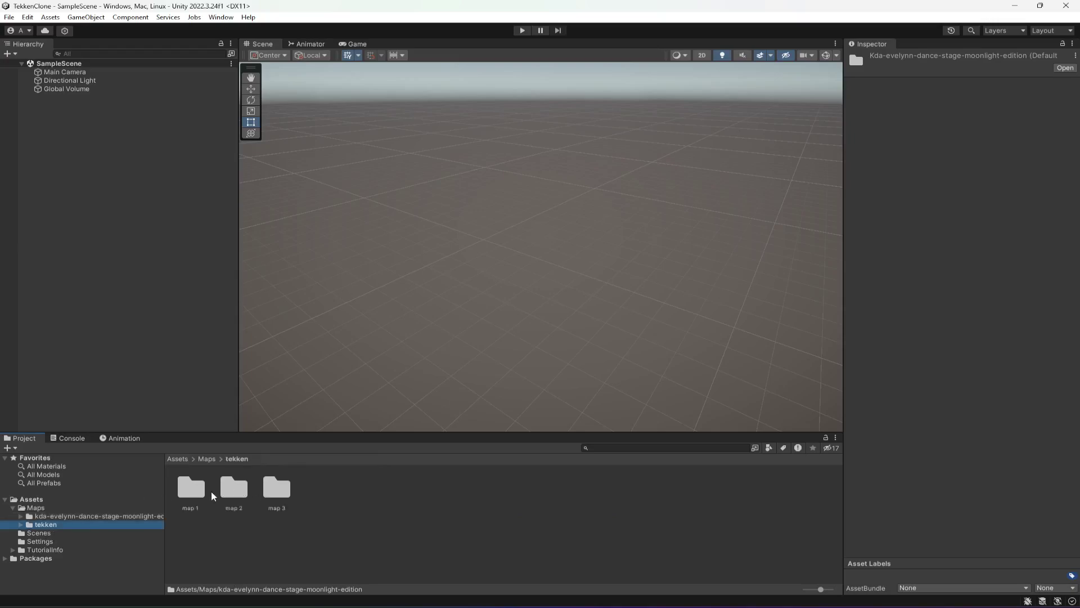
double_click(195, 494)
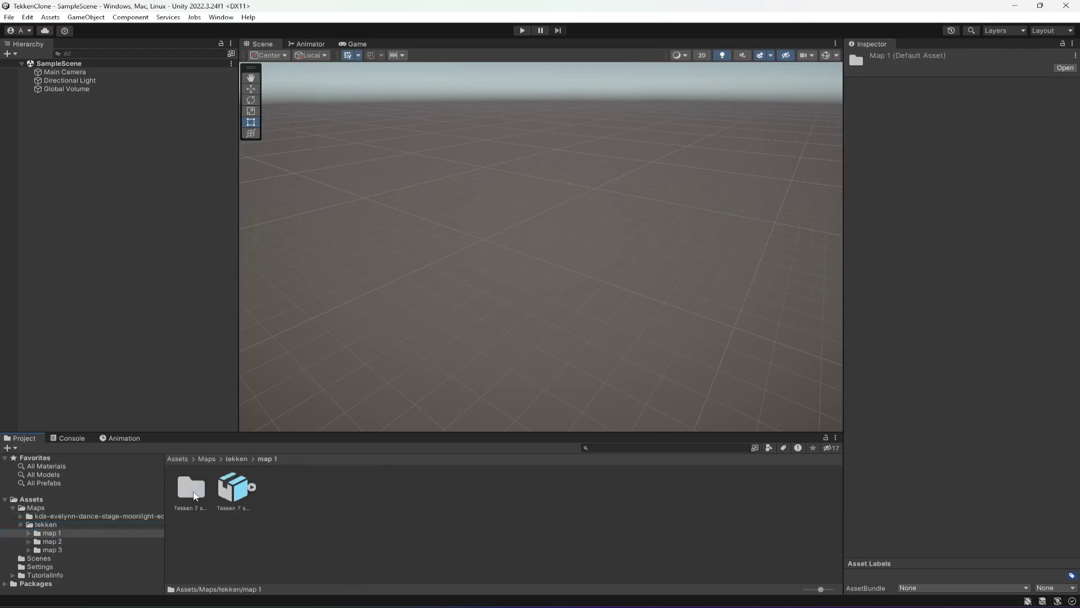
left_click(231, 496)
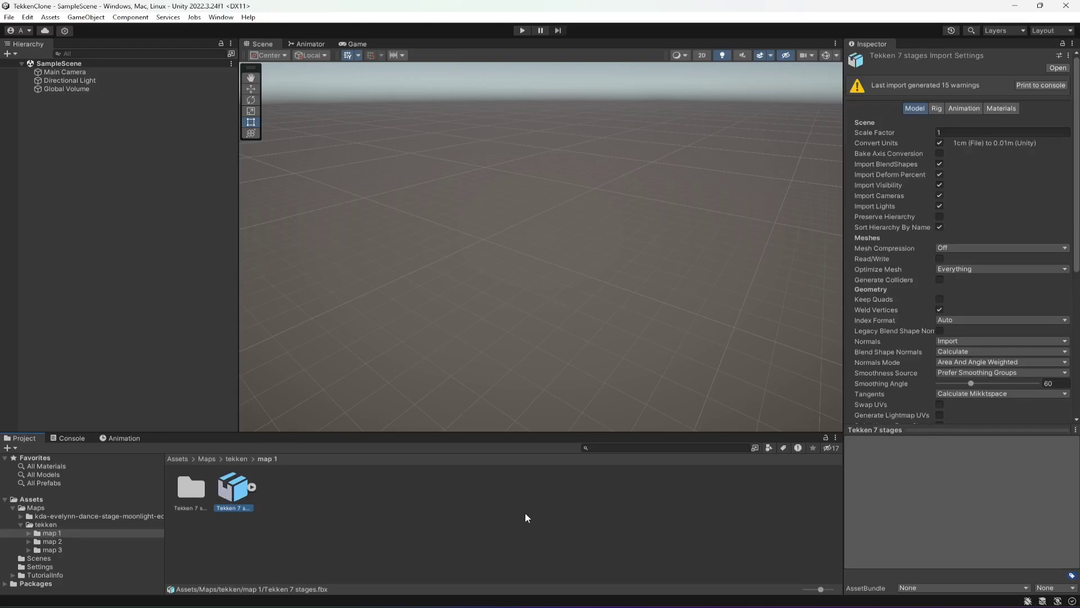
Deselect the model, reopen the kda-evelynn folder and bring up its Sketchfab page.
left_click(547, 524)
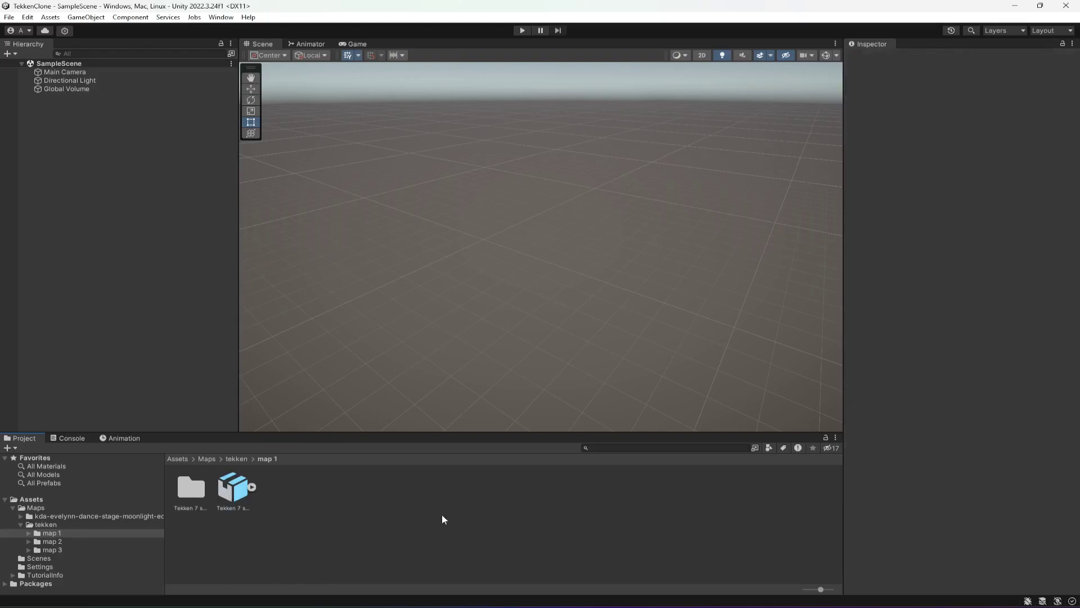
left_click(50, 518)
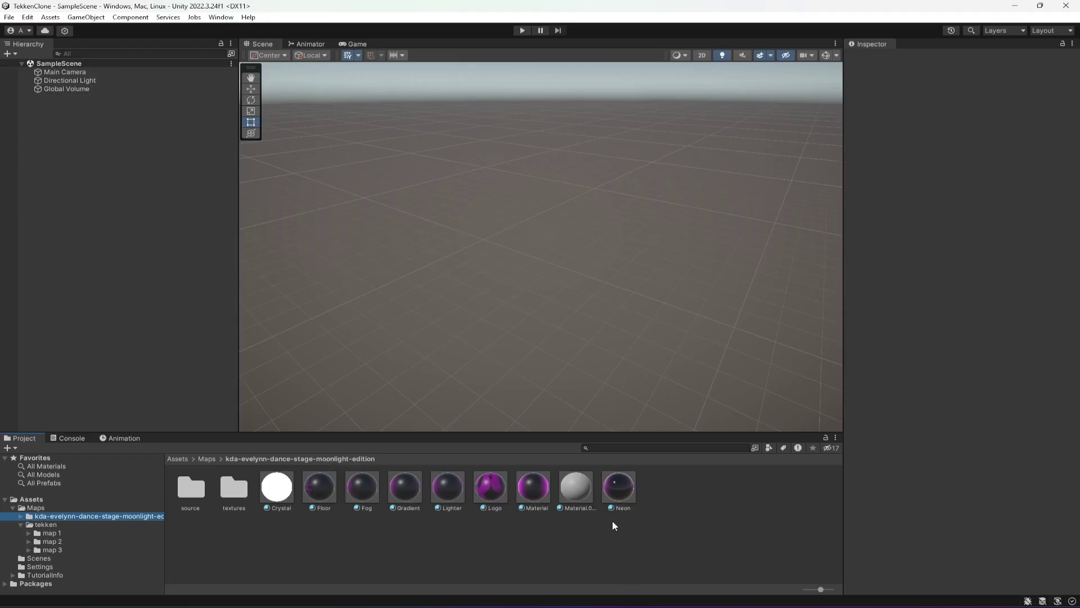
key("alt+Tab")
Scroll up the K/DA Evelynn Dance Stage Sketchfab page, then go back to Unity.
mouse_move(133, 93)
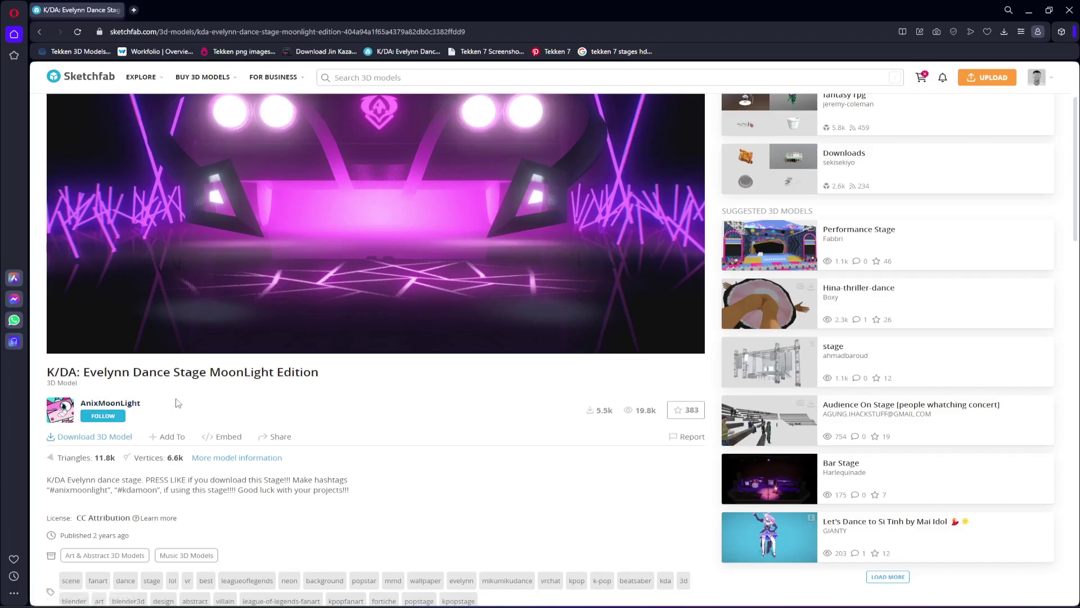
scroll(428, 370, "up", 2)
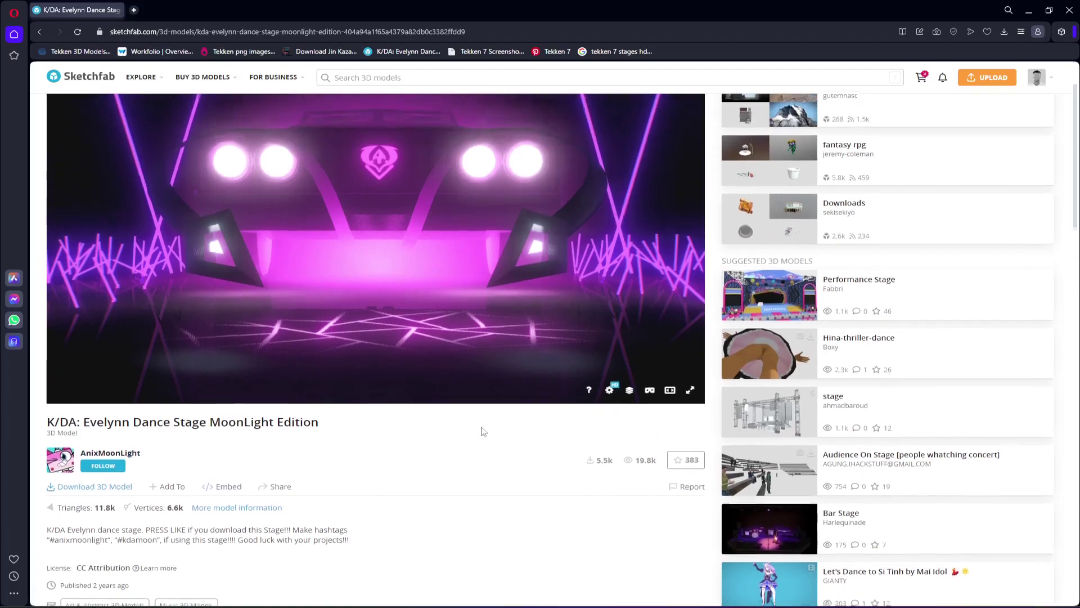
key("alt+Tab")
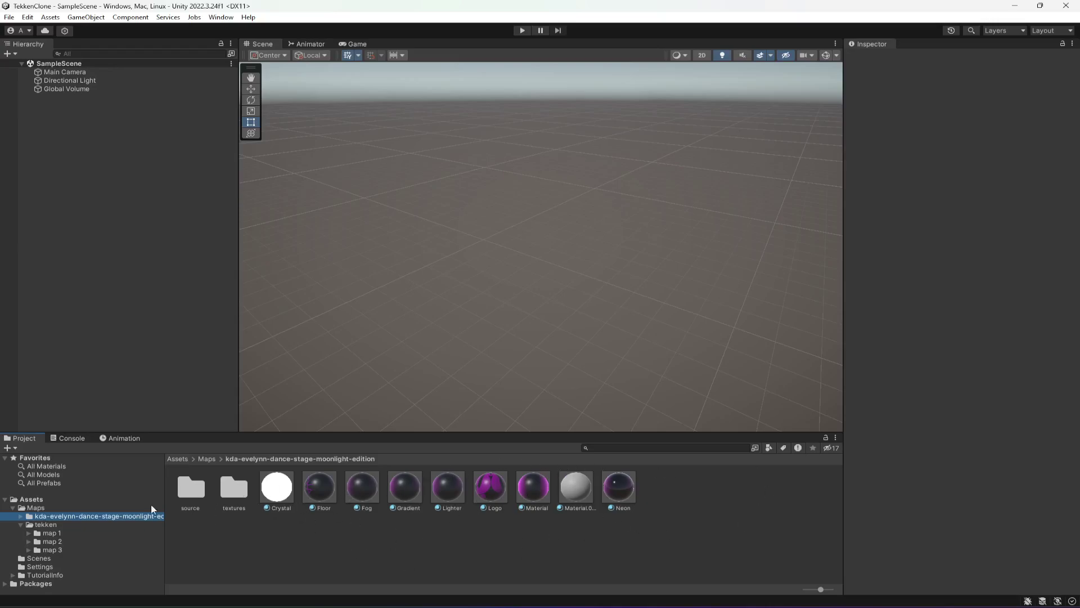
Preview the Tekken 7 stages model in map 1, enlarging and tilting the preview.
left_click(52, 525)
left_click(51, 533)
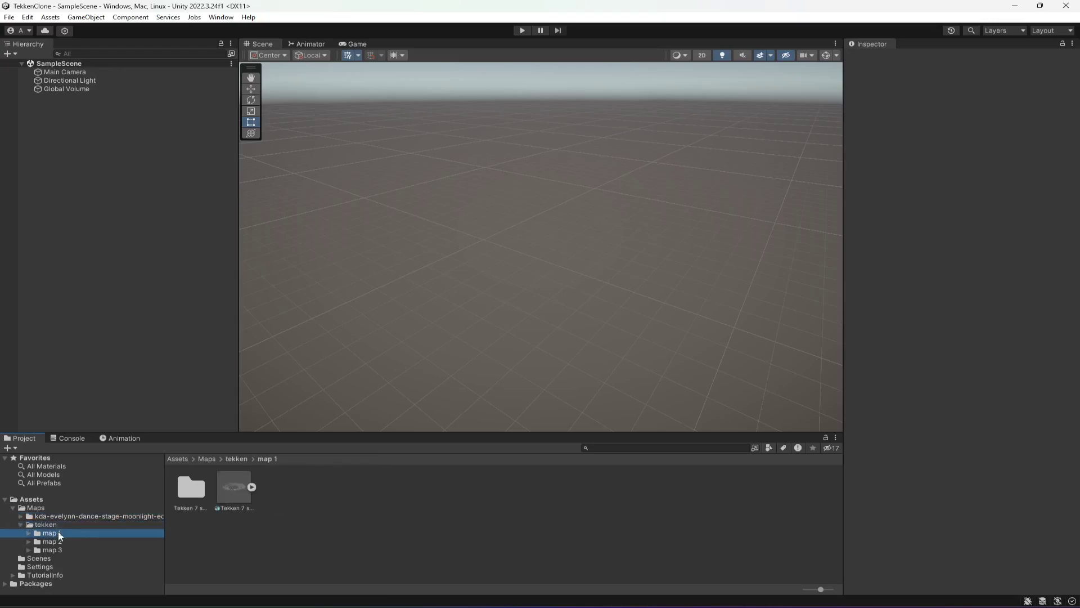
left_click(219, 490)
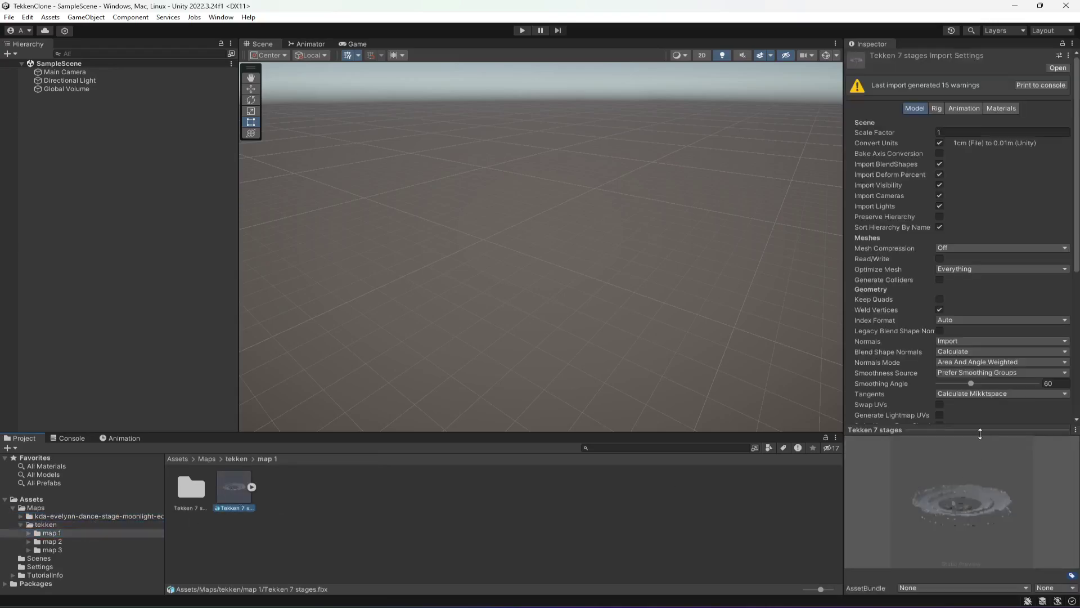
left_click_drag(980, 436, 980, 400)
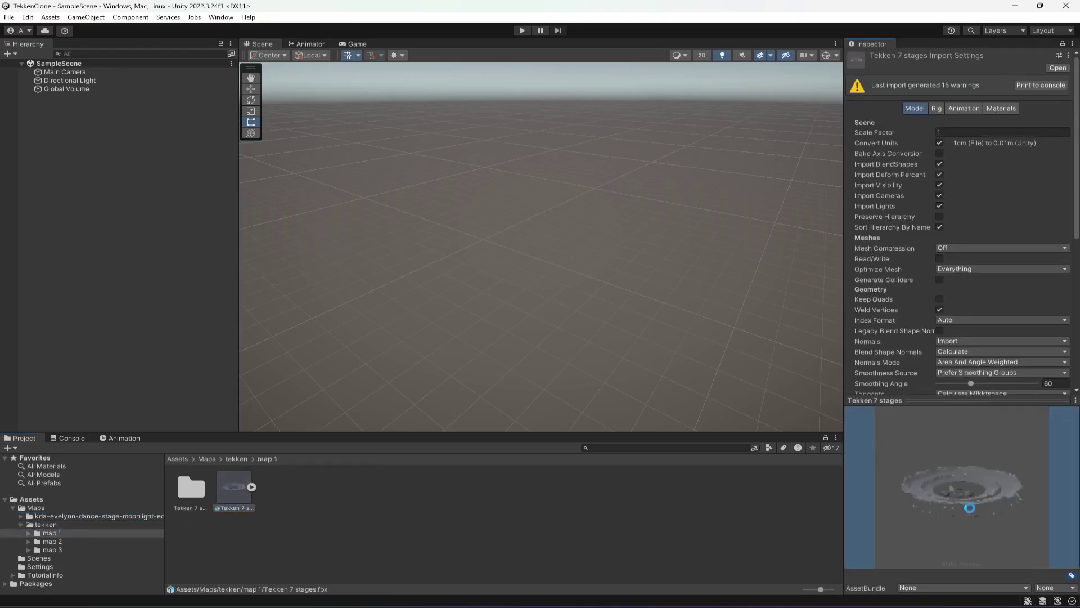
left_click_drag(971, 507, 936, 522)
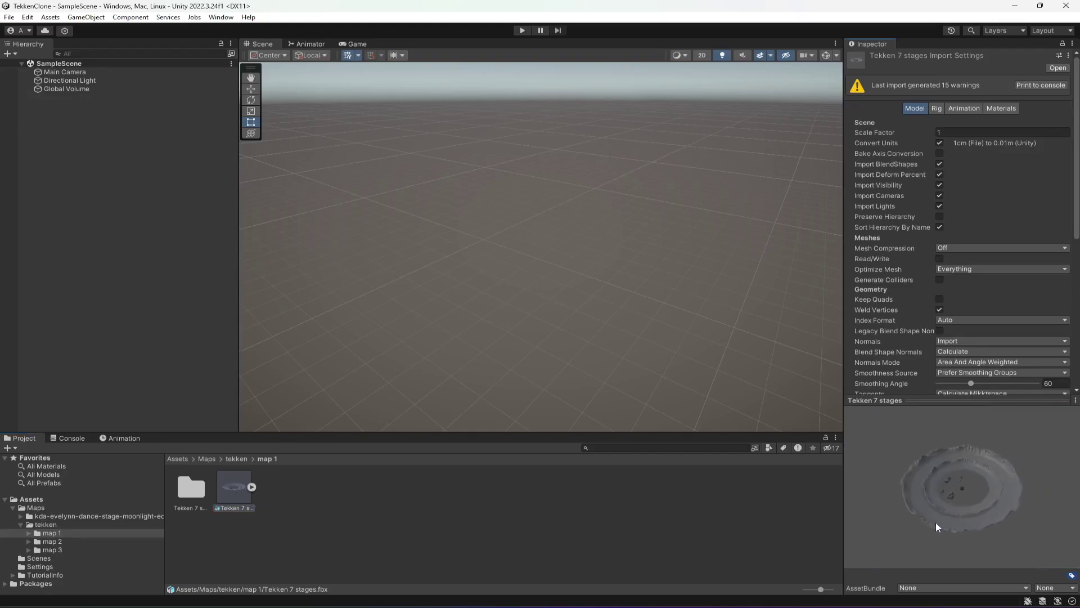
View the map 2 stage top-down, then preview the Helipad Stage model in map 3.
left_click(53, 541)
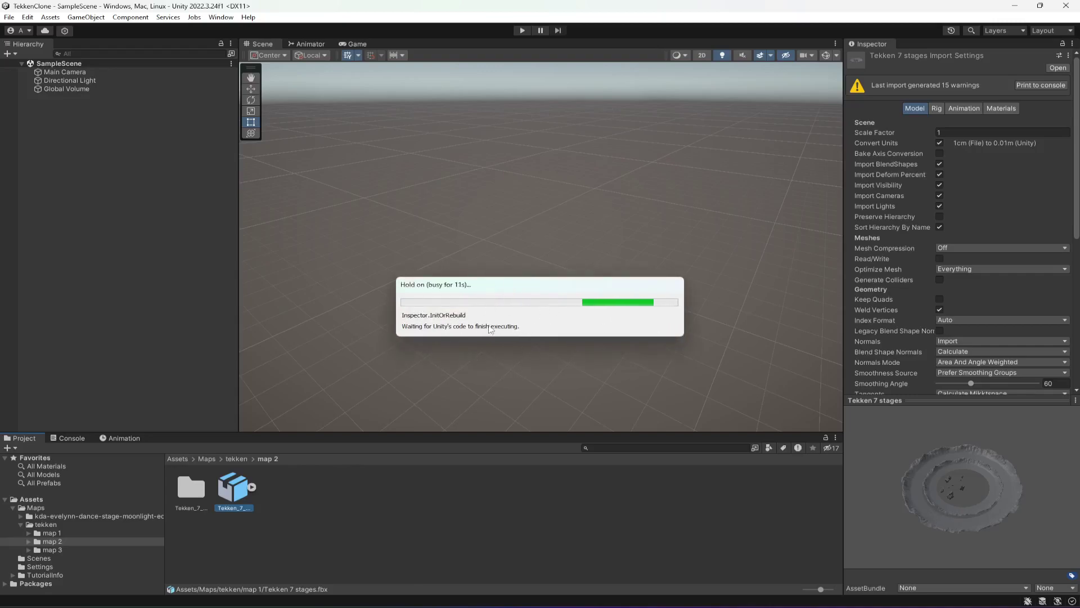
left_click_drag(968, 472, 988, 448)
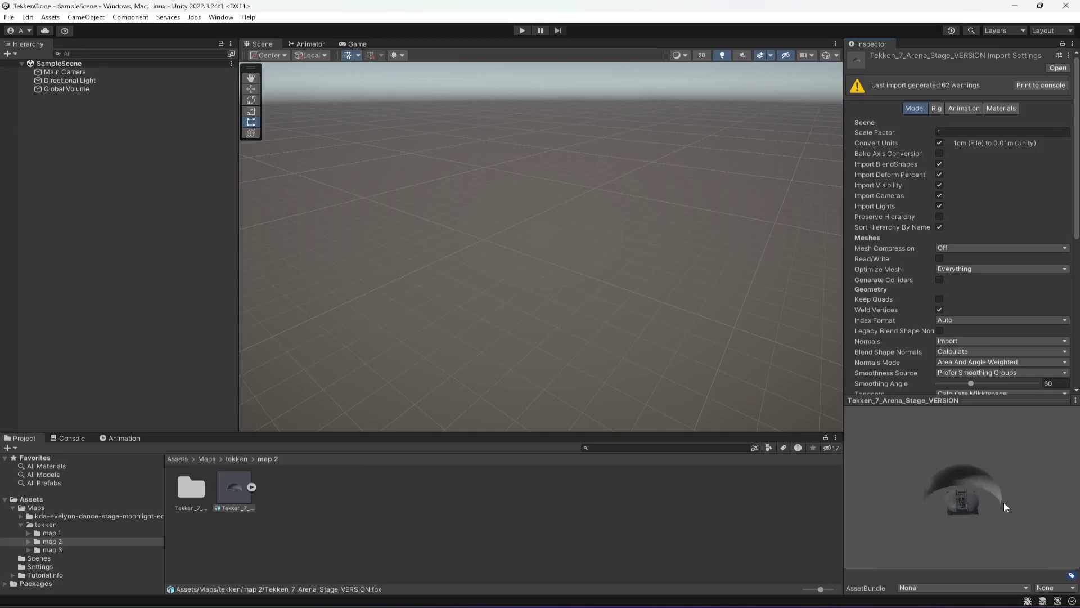
left_click(71, 550)
left_click(232, 497)
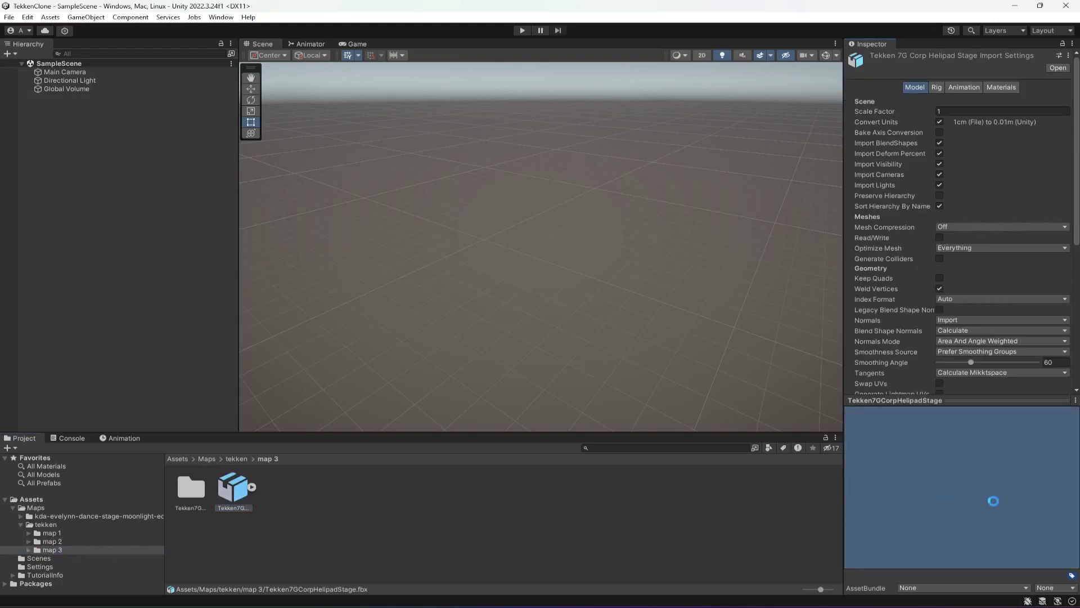
left_click_drag(941, 518, 971, 491)
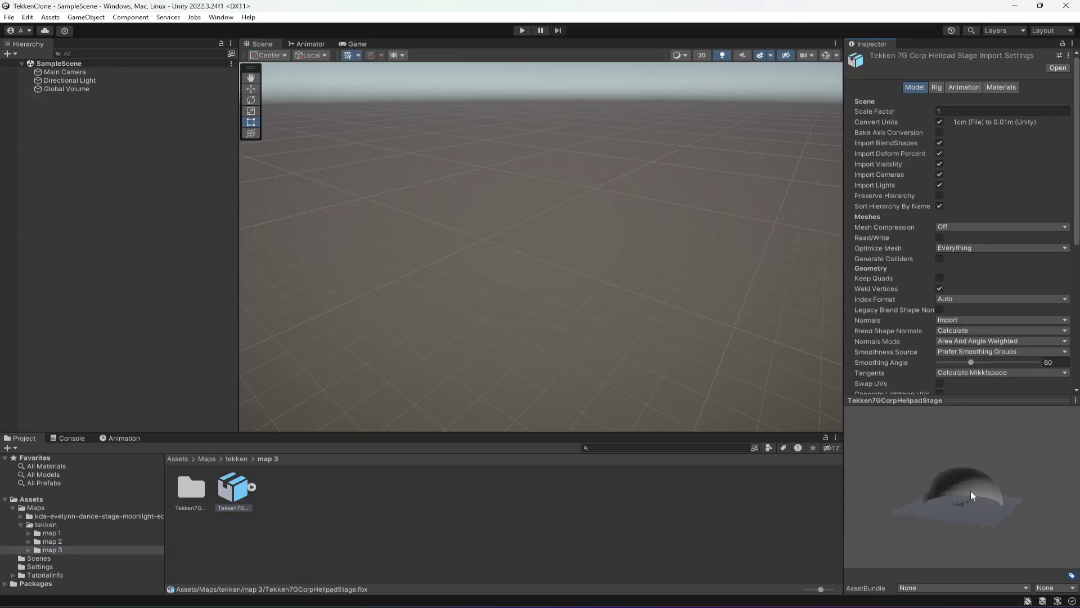
Rename the SampleScene asset in Scenes to Map1.
left_click(49, 558)
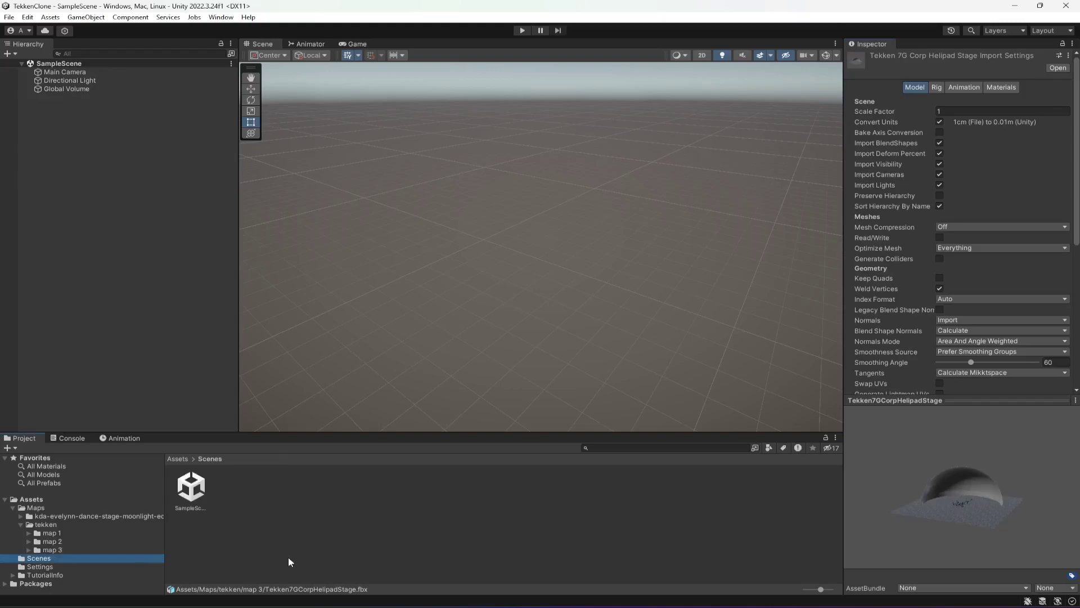
right_click(195, 495)
left_click(236, 240)
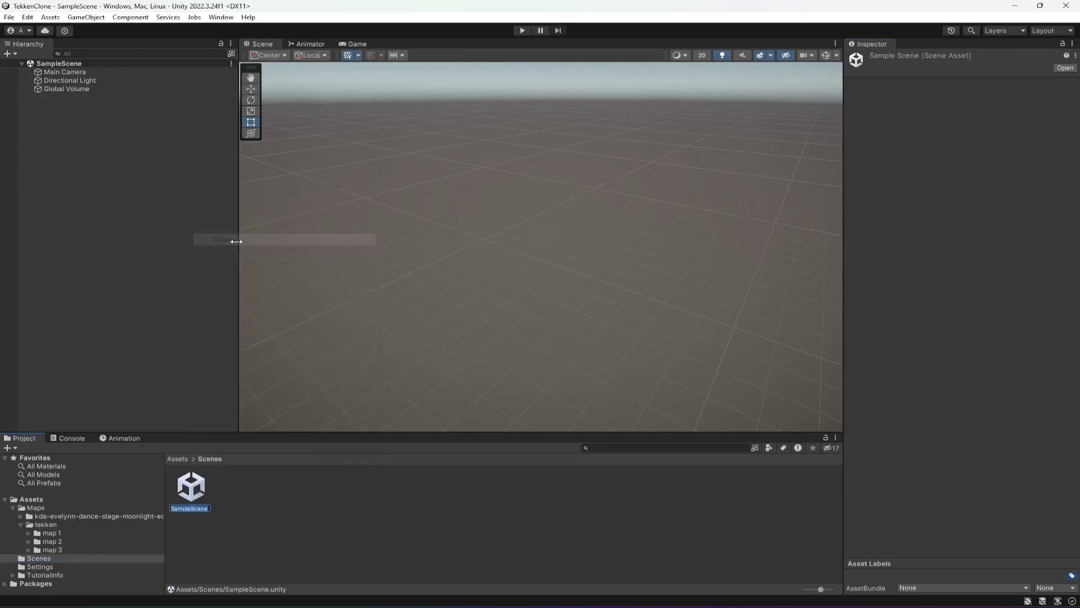
type("Map1")
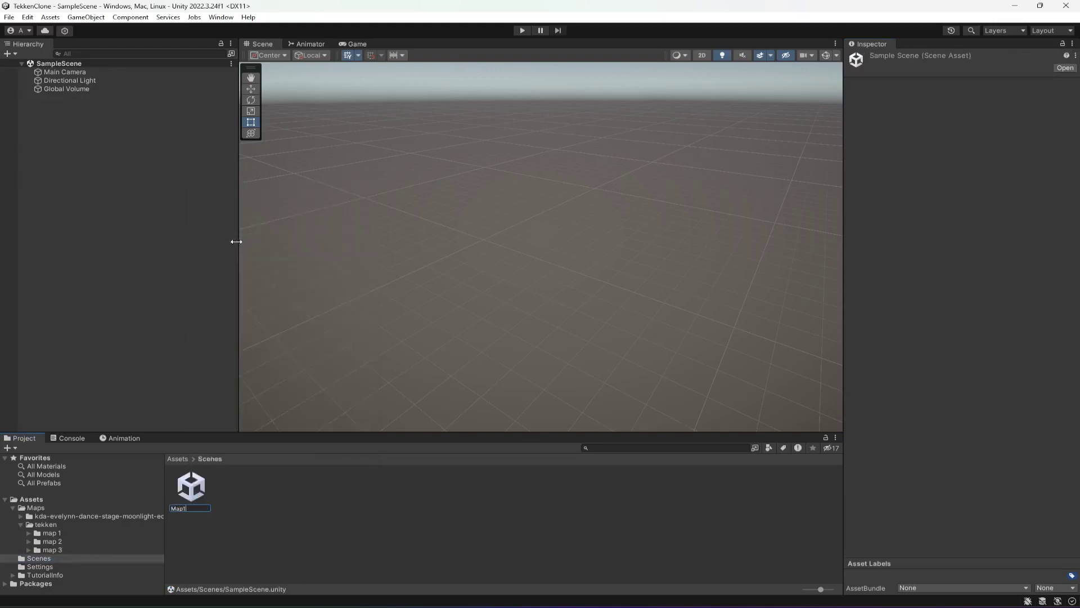
key("Return")
Select the Main Camera and preview the Tekken 7 stages model from map 1 top-down.
left_click(57, 72)
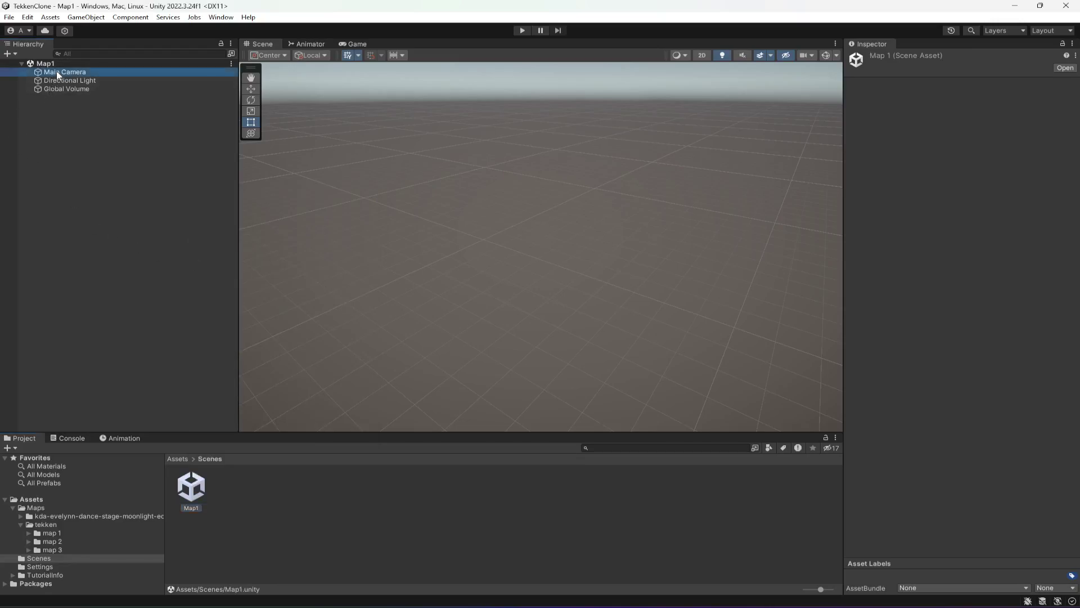
left_click(61, 536)
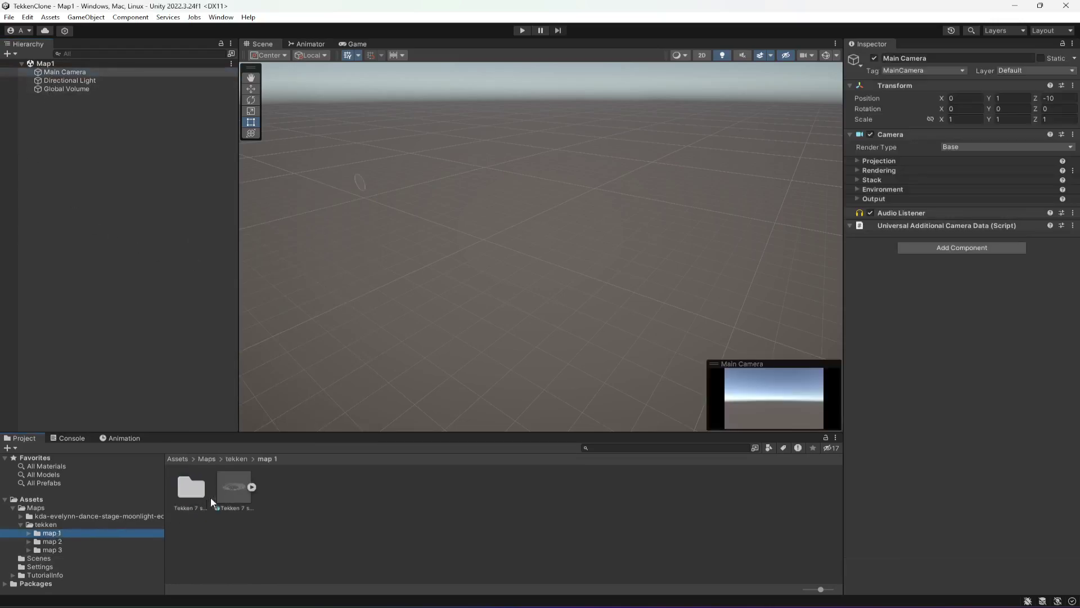
left_click(225, 492)
left_click_drag(963, 525, 975, 486)
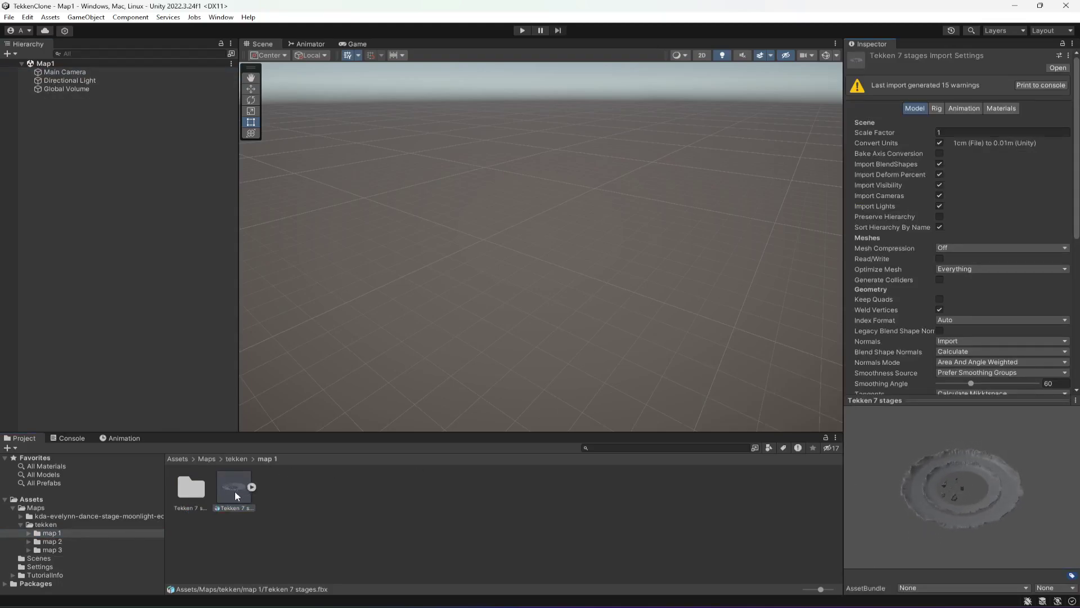
Add the Tekken 7 stages model to the scene and reset its transform to 0, 0, 0.
left_click_drag(235, 492, 117, 151)
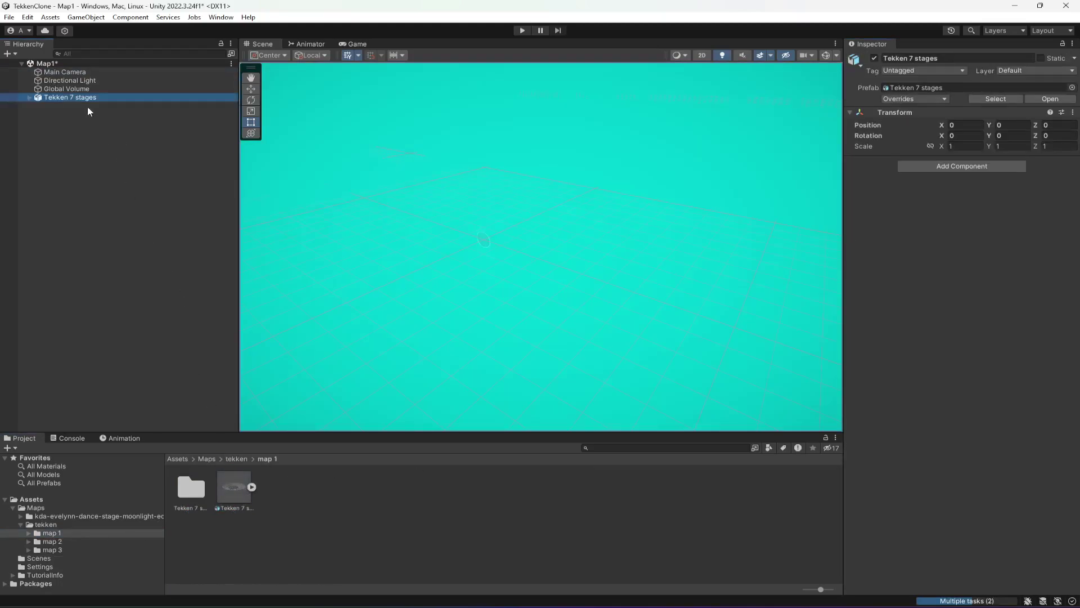
right_click(973, 112)
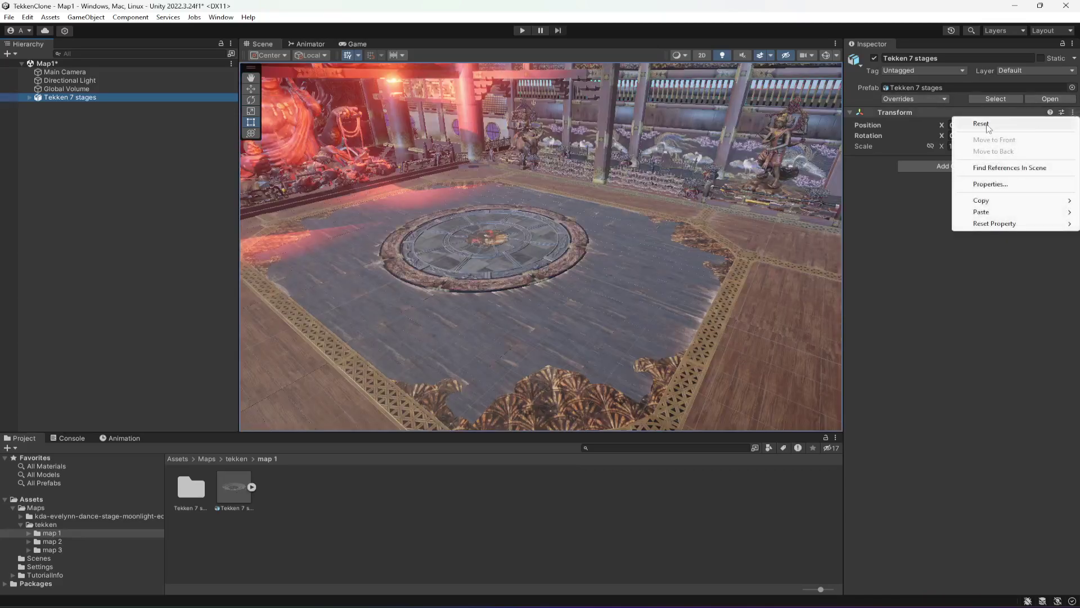
left_click(981, 124)
right_click_drag(570, 335, 466, 225)
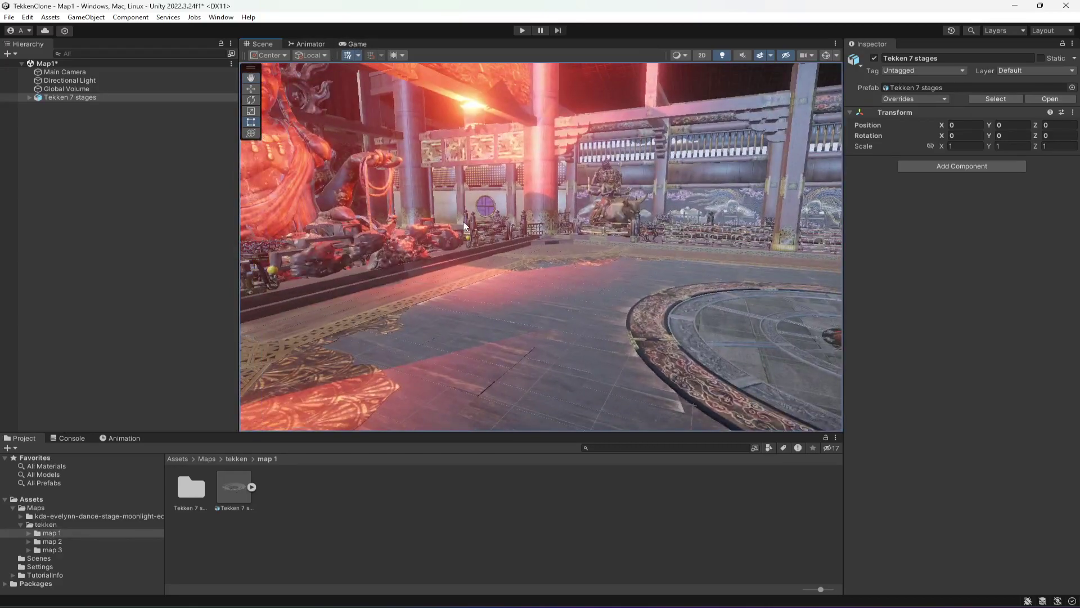
Check the stage in the Game view, then select the Main Camera.
left_click(357, 44)
left_click(251, 45)
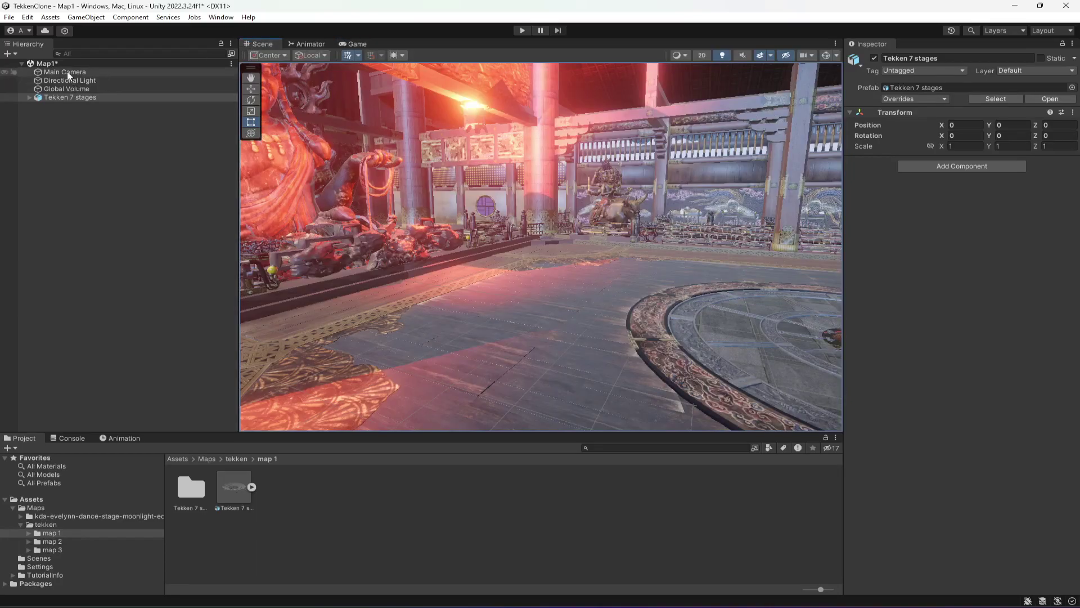
left_click(64, 72)
right_click_drag(589, 321, 264, 102)
Move the Main Camera along X toward the statue and set its Y rotation to -90.
left_click(251, 89)
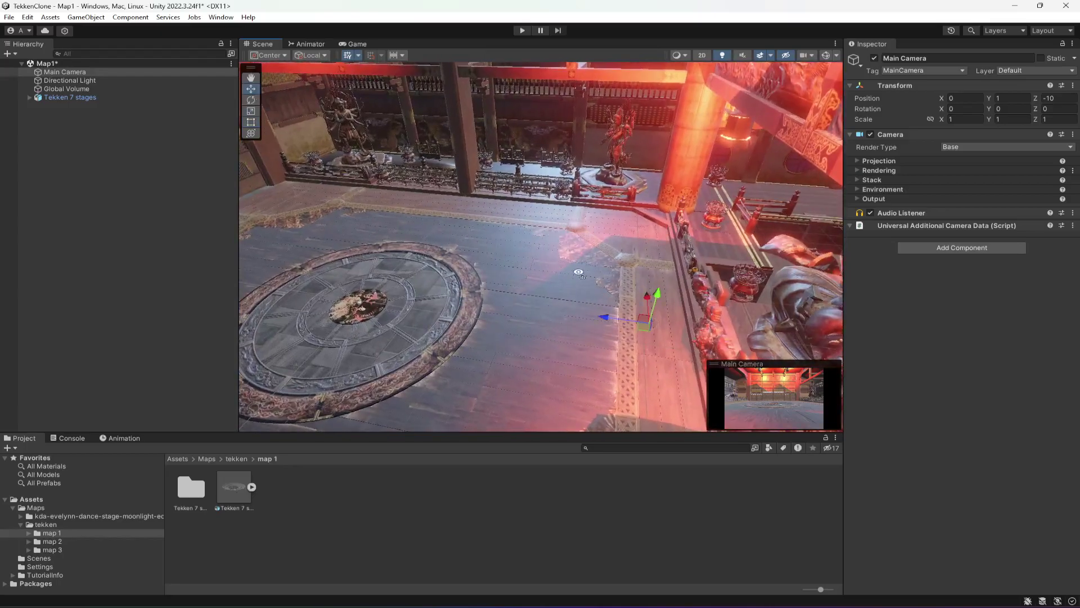
right_click_drag(675, 298, 647, 265)
left_click_drag(647, 265, 490, 202)
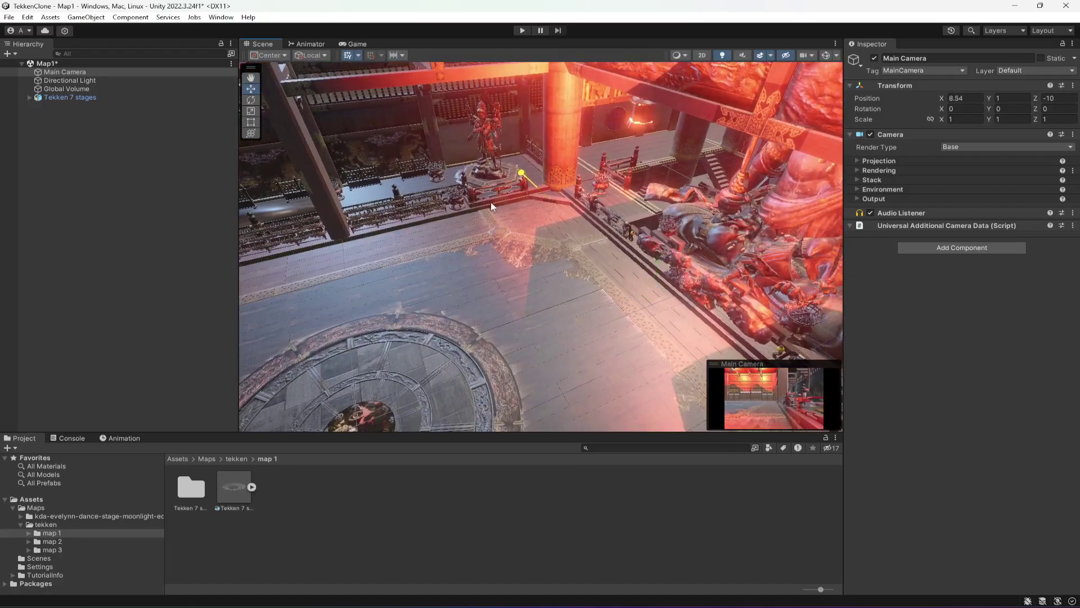
left_click(1021, 111)
type("90")
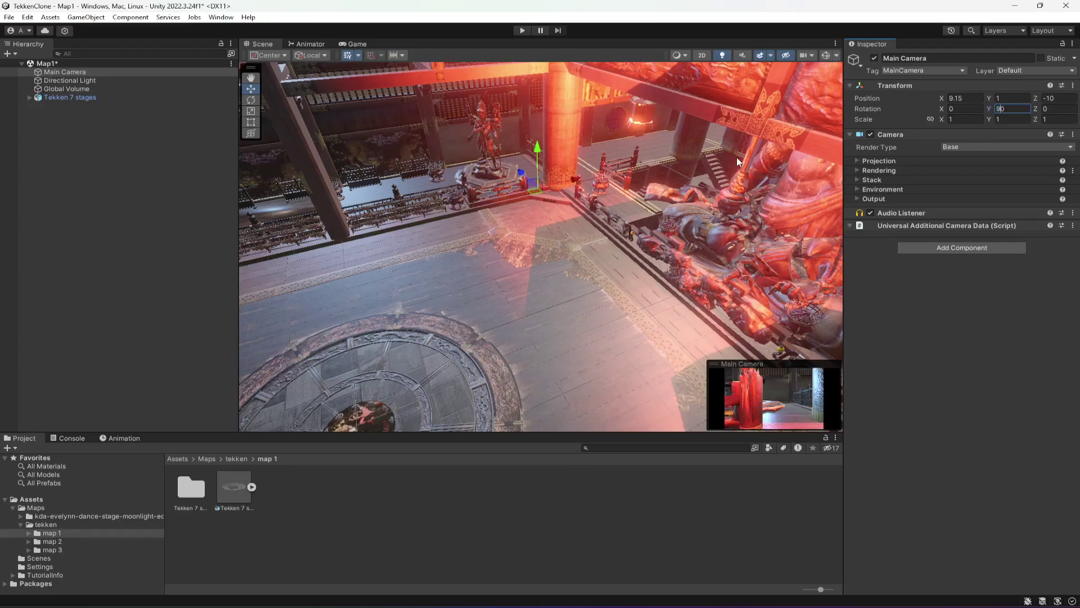
type("-")
key("Return")
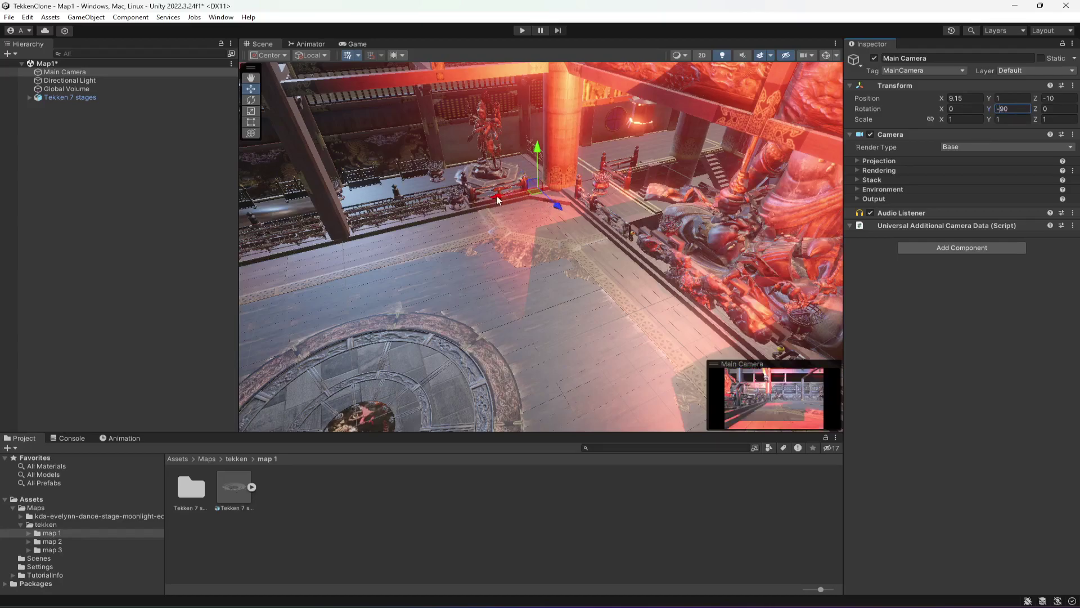
Position the camera at Z -0.37 and height about 2.23, facing the fighting circle.
left_click_drag(496, 199, 309, 281)
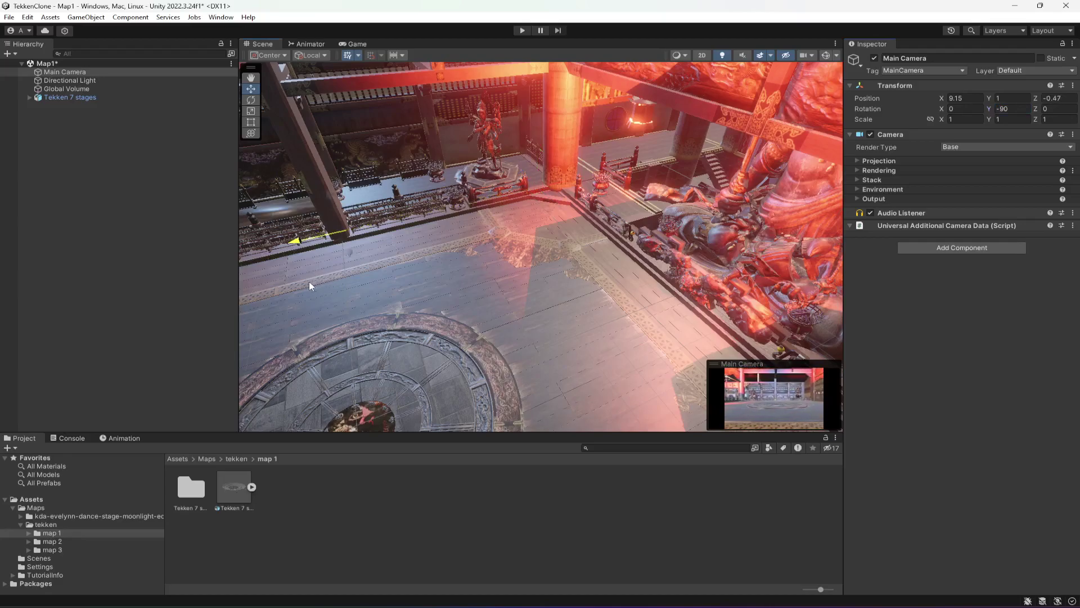
middle_click_drag(338, 265, 413, 259)
left_click_drag(415, 194, 411, 170)
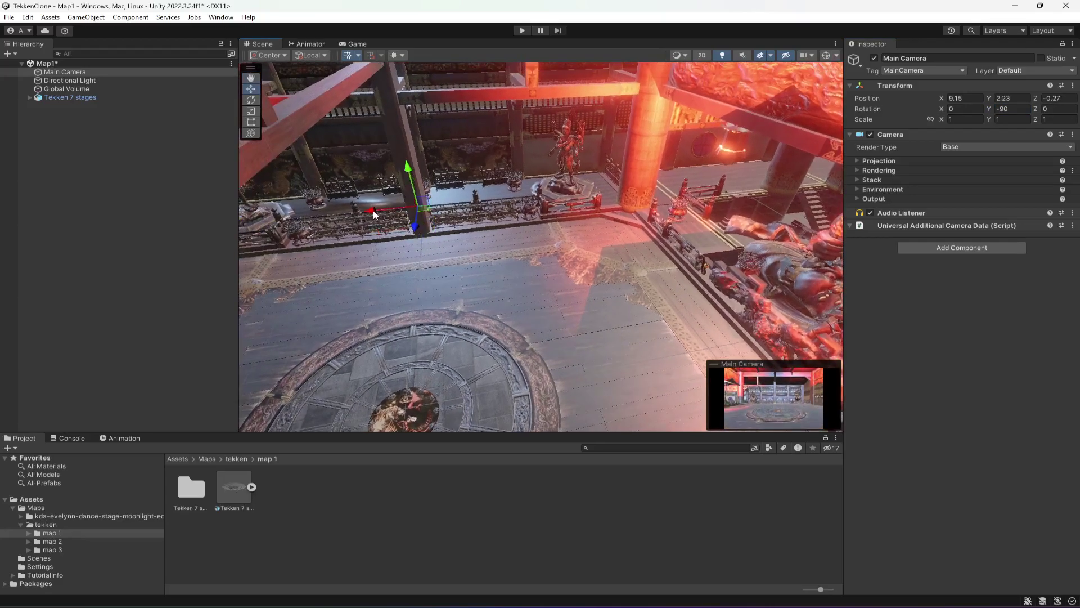
left_click_drag(374, 215, 372, 213)
Preview the game camera's framing, then look around the stage toward the statue and temple wall.
left_click(354, 44)
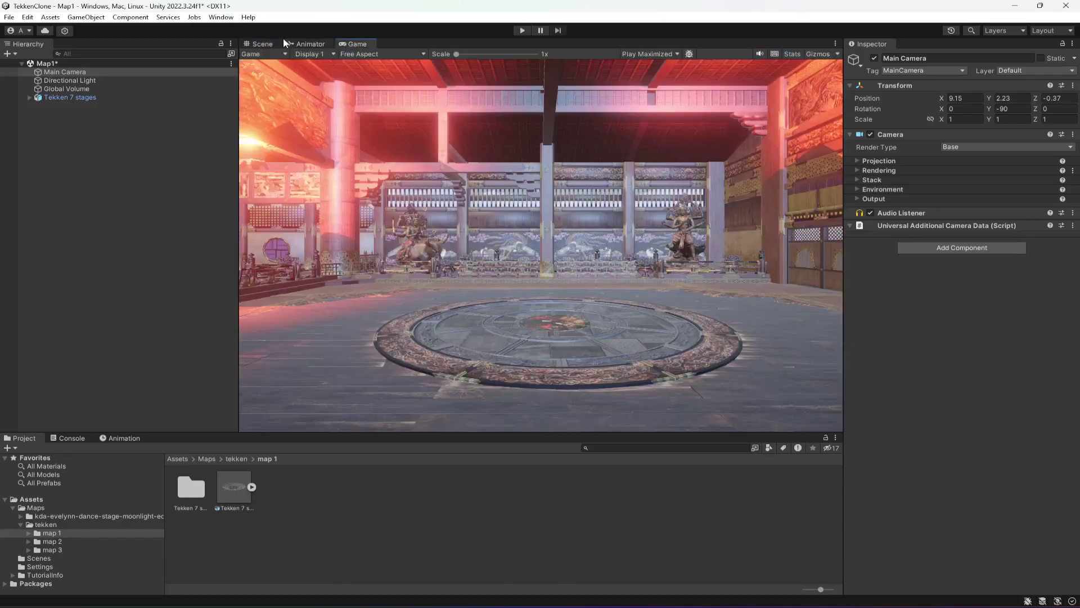
left_click(263, 43)
right_click_drag(440, 294, 650, 285)
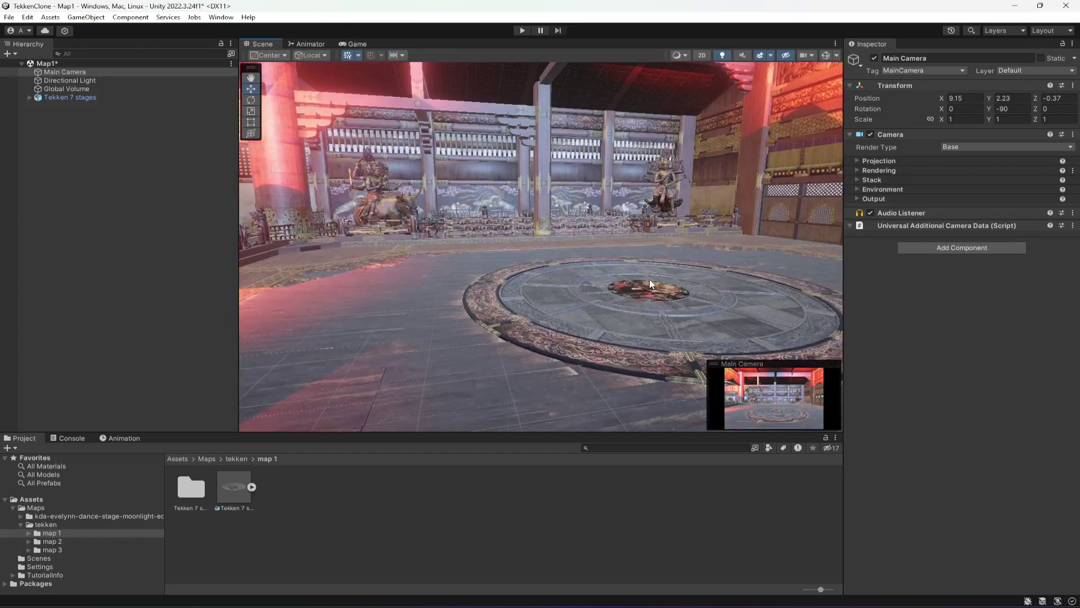
right_click_drag(590, 357, 506, 348)
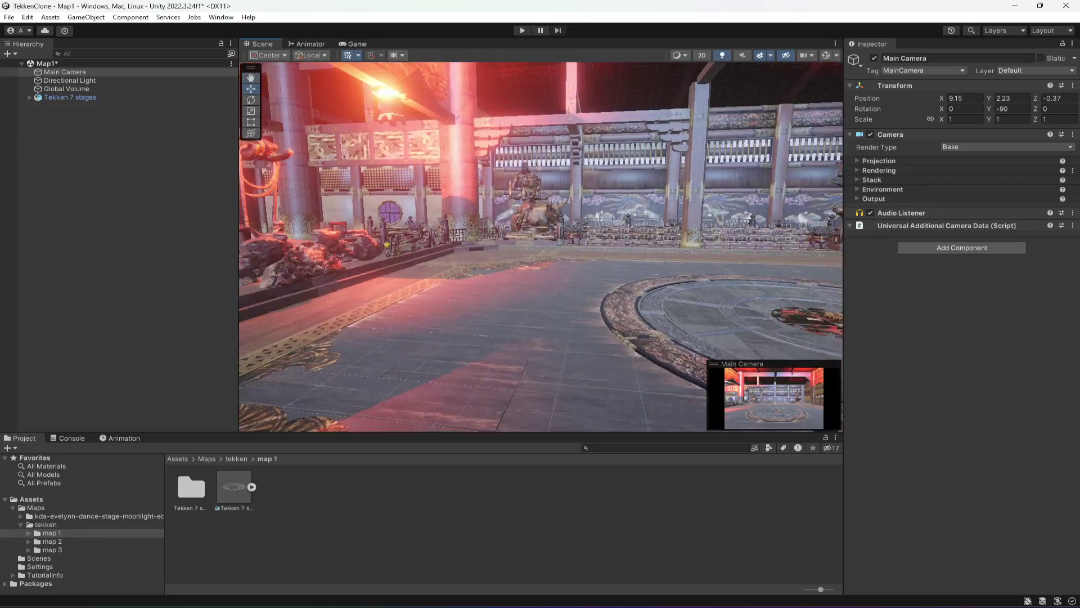
Deselect the Main Camera and save the Map1 scene with Ctrl+S.
left_click(129, 186)
key("ctrl+s")
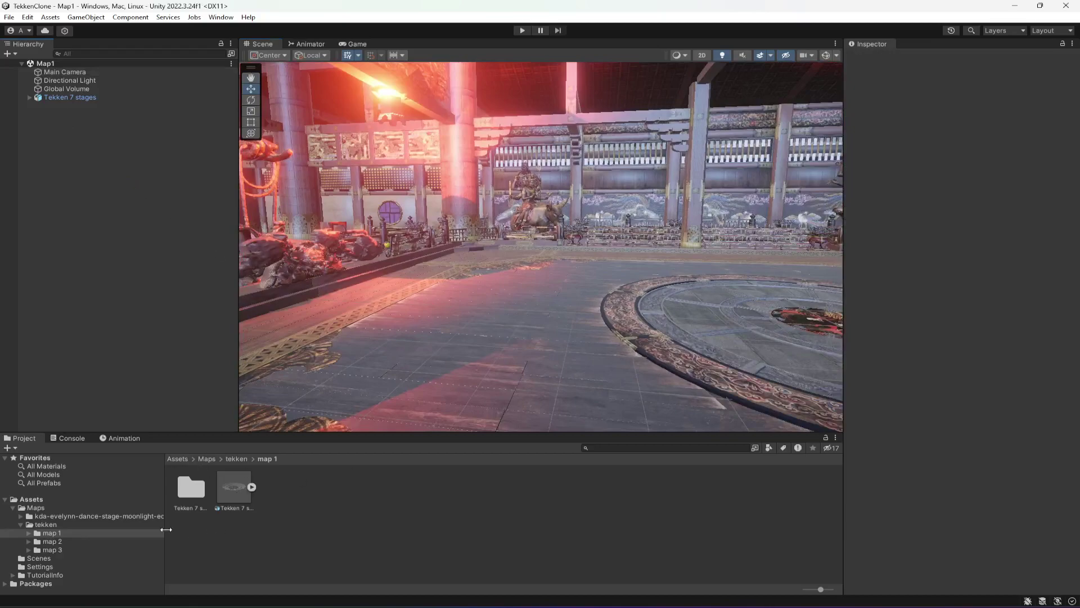
right_click_drag(451, 324, 513, 336)
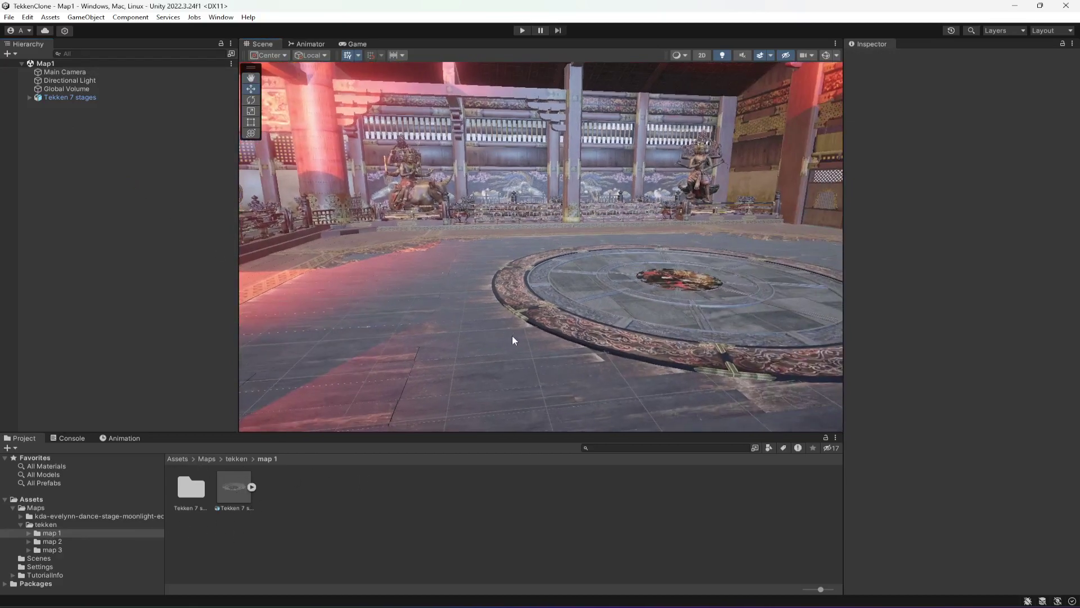